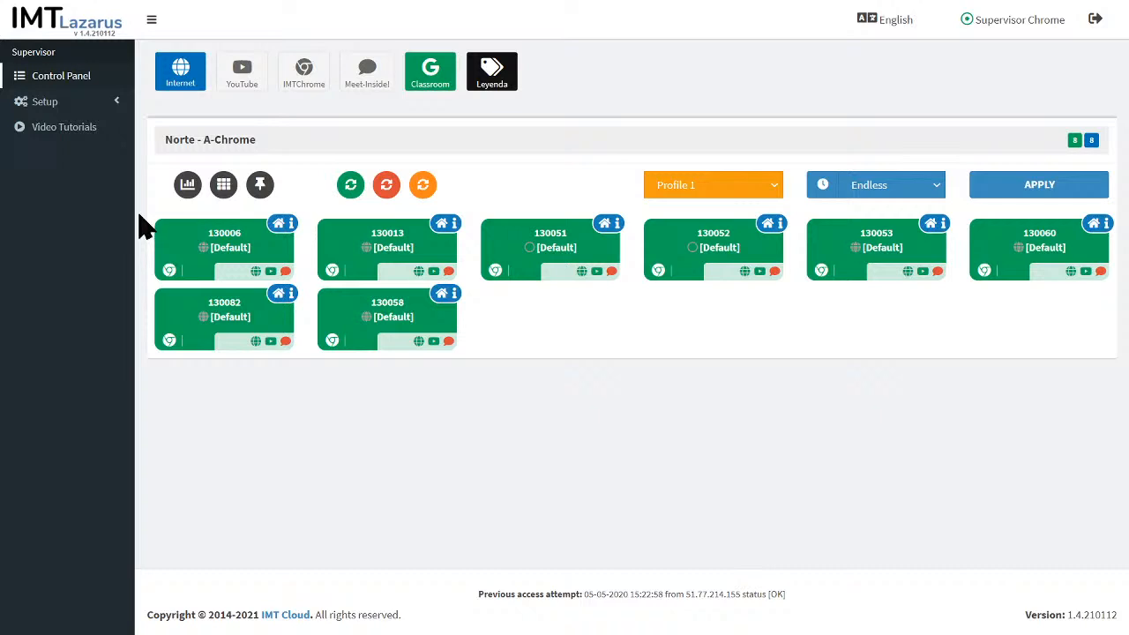
Open the TEACHER 001 - K12 2021 web navigation filter for editing.
{"action": "left_click", "coordinate": [62, 107]}
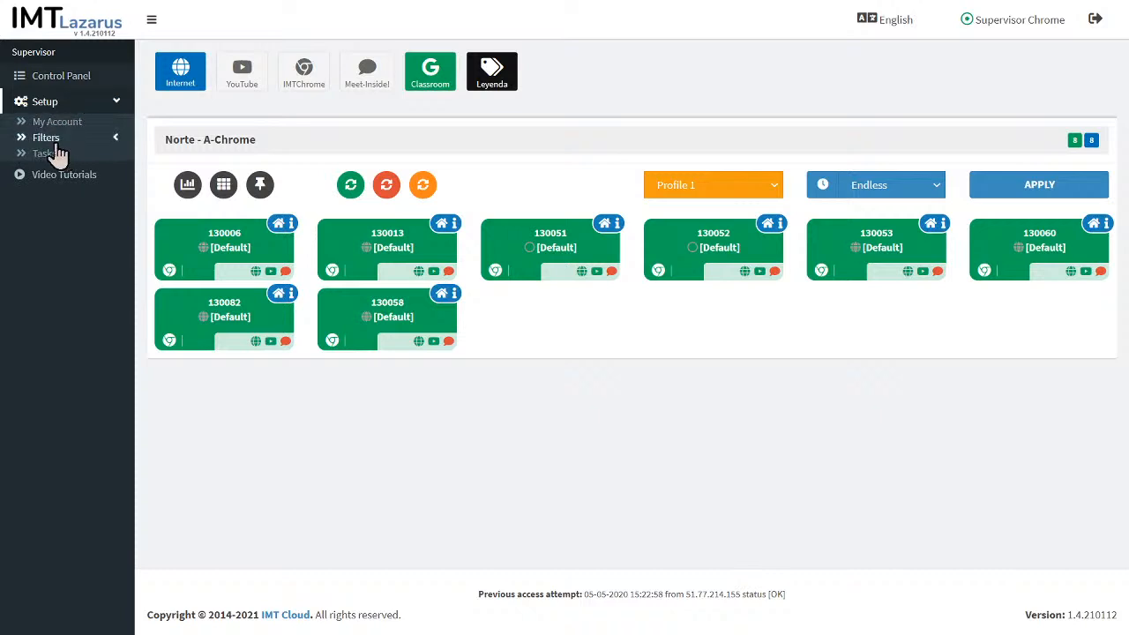
{"action": "left_click", "coordinate": [55, 141]}
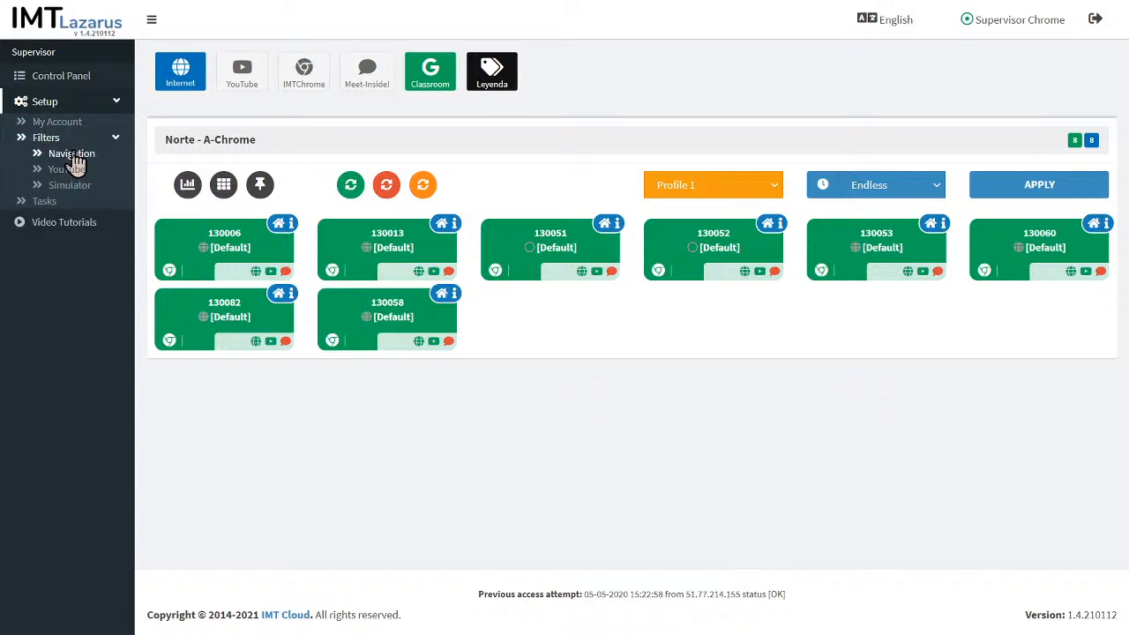
{"action": "left_click", "coordinate": [72, 155]}
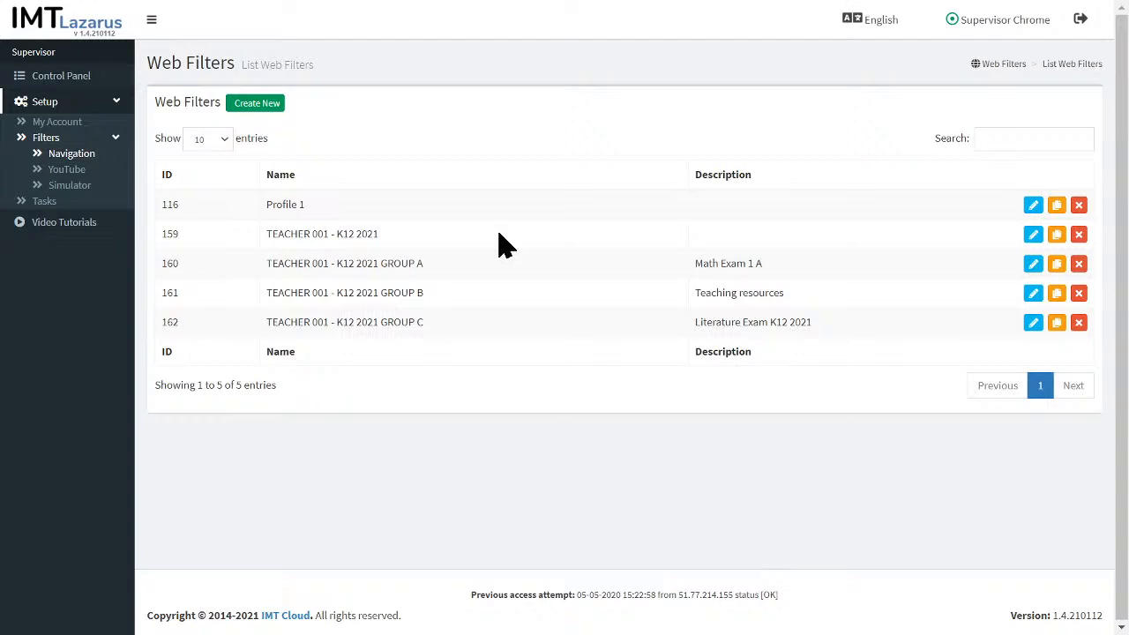
{"action": "left_click", "coordinate": [1032, 235]}
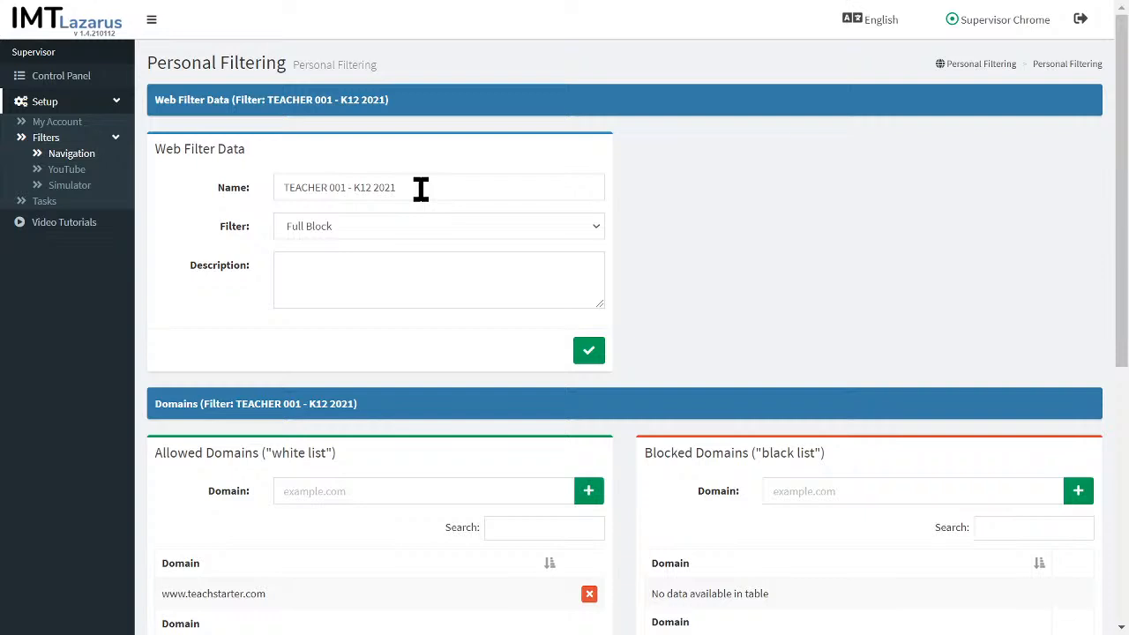
Add the math.psu.edu/sites/default/files/section/140ex1 sample link to the filter's allowed URLs white list.
{"action": "left_click", "coordinate": [352, 236]}
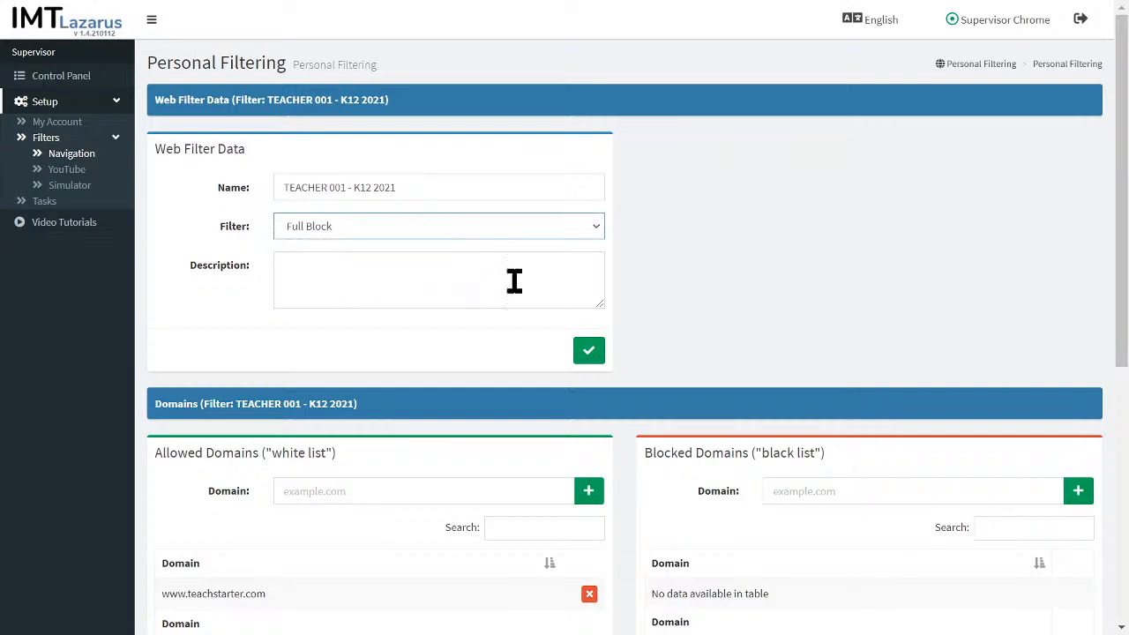
{"action": "scroll", "coordinate": [688, 280], "scroll_direction": "down", "scroll_amount": 3}
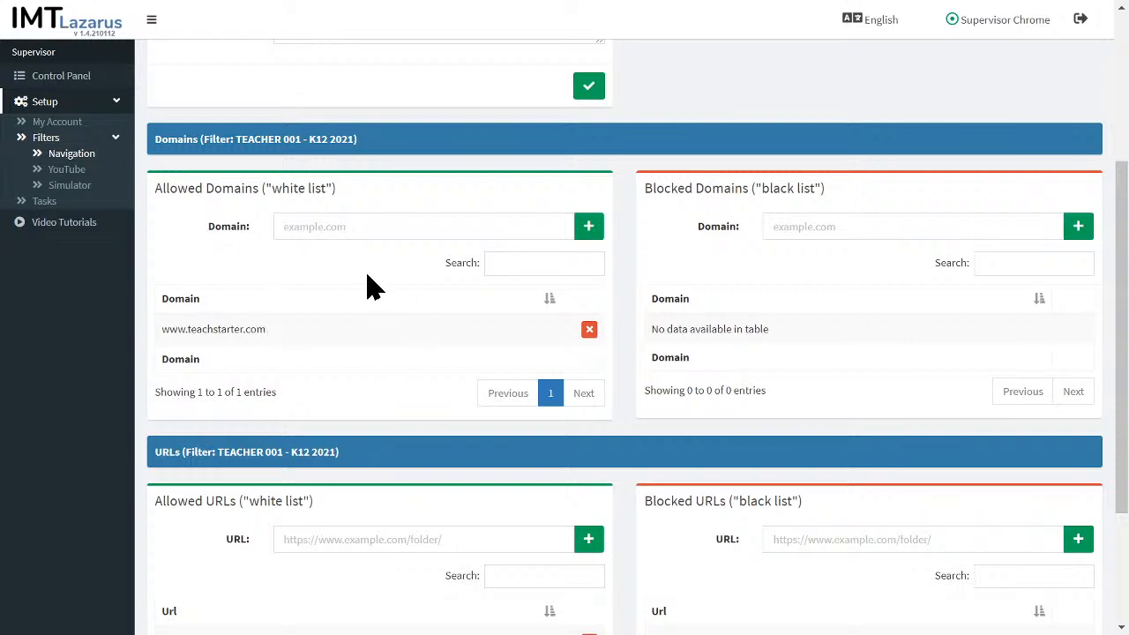
{"action": "scroll", "coordinate": [371, 285], "scroll_direction": "up", "scroll_amount": 3}
{"action": "scroll", "coordinate": [365, 282], "scroll_direction": "down", "scroll_amount": 4}
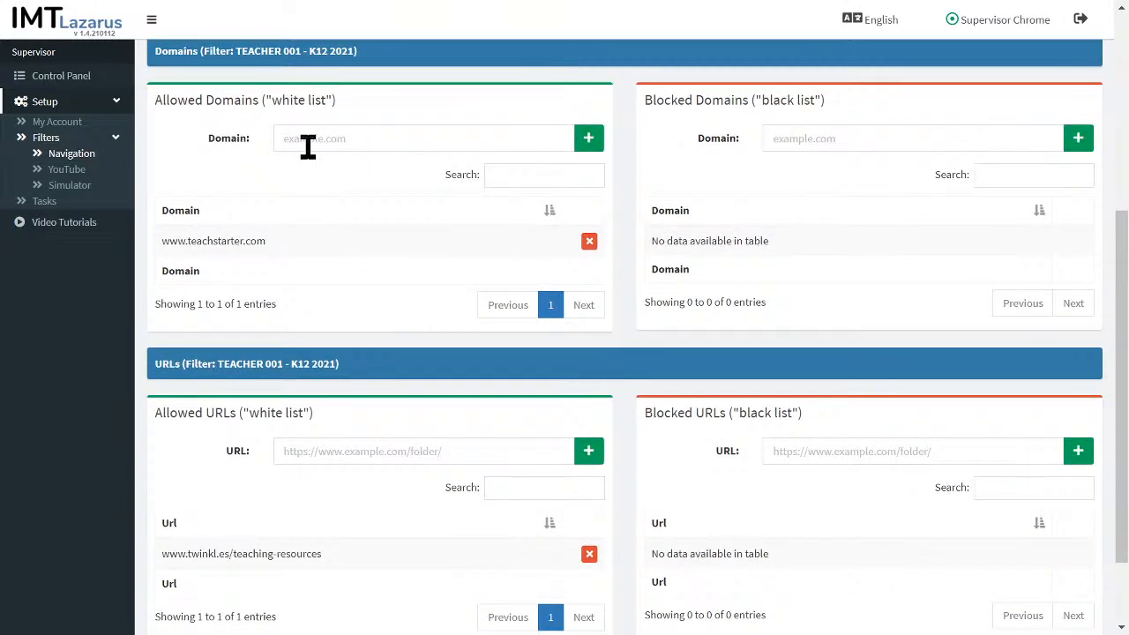
{"action": "scroll", "coordinate": [383, 259], "scroll_direction": "down", "scroll_amount": 1}
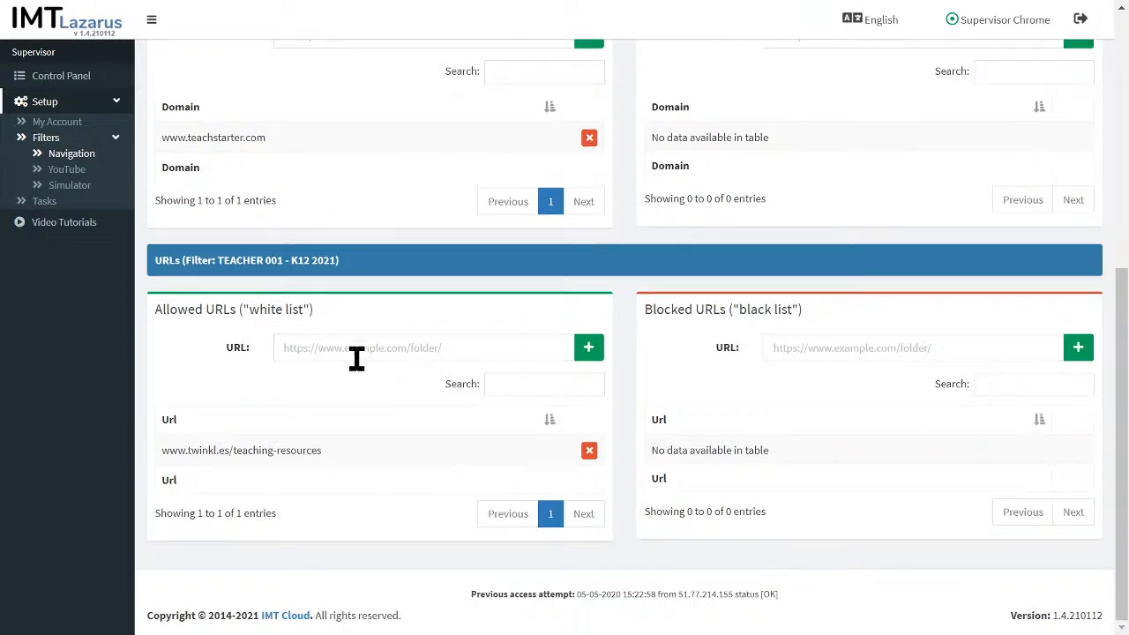
{"action": "left_click", "coordinate": [456, 349]}
{"action": "key", "text": "ctrl+v"}
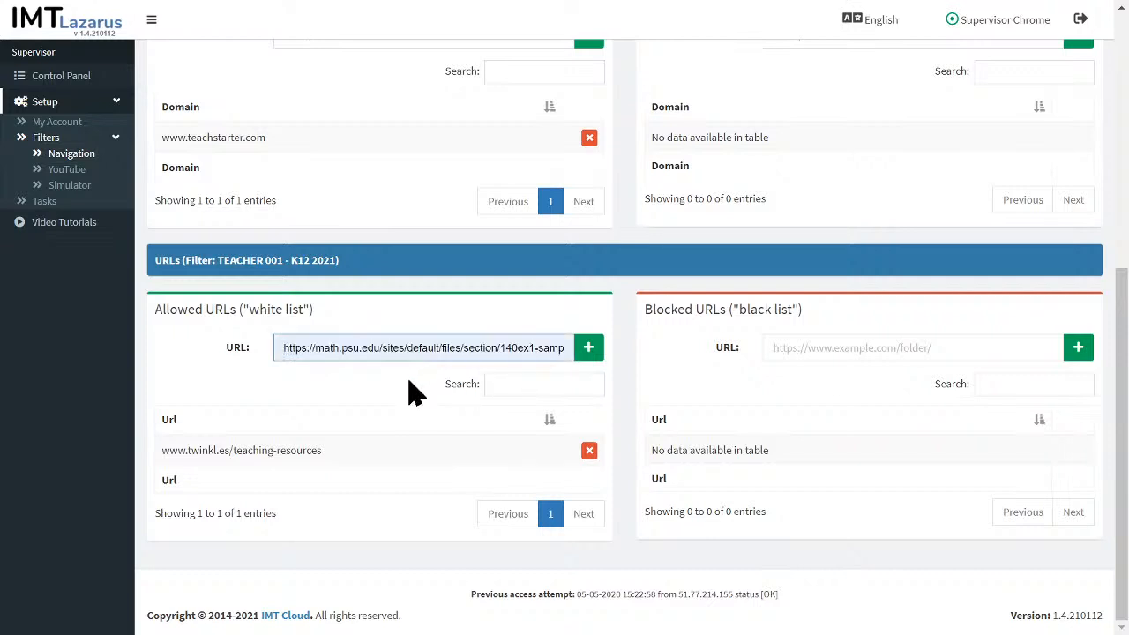
{"action": "left_click", "coordinate": [588, 351]}
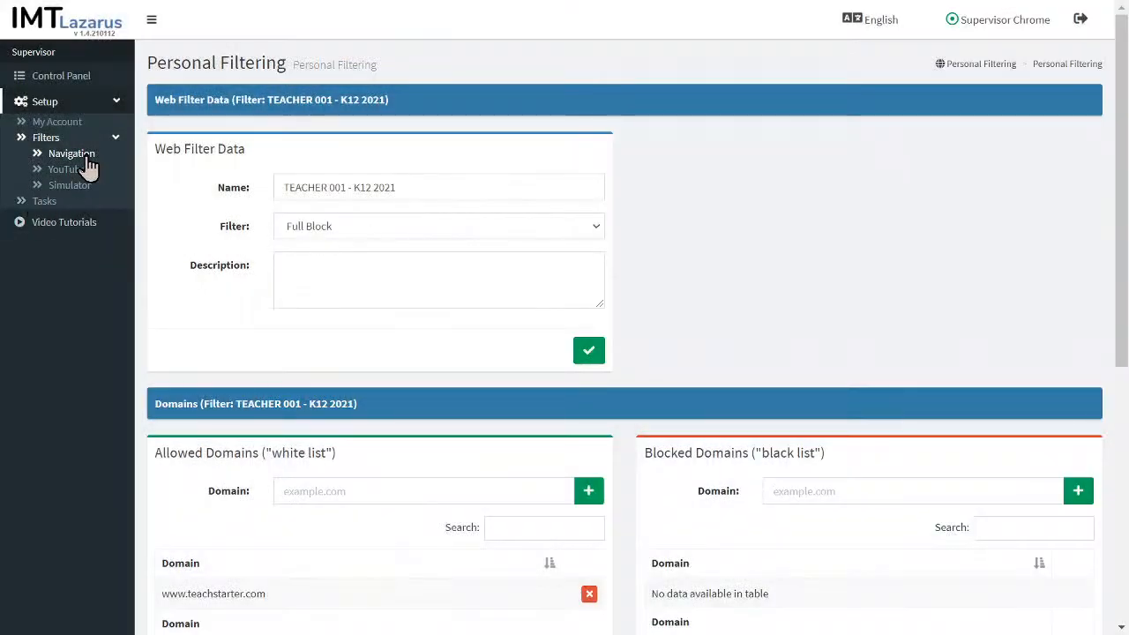
Return to the web filters list and open TEACHER 001 - K12 2021 GROUP C for editing.
{"action": "left_click", "coordinate": [74, 155]}
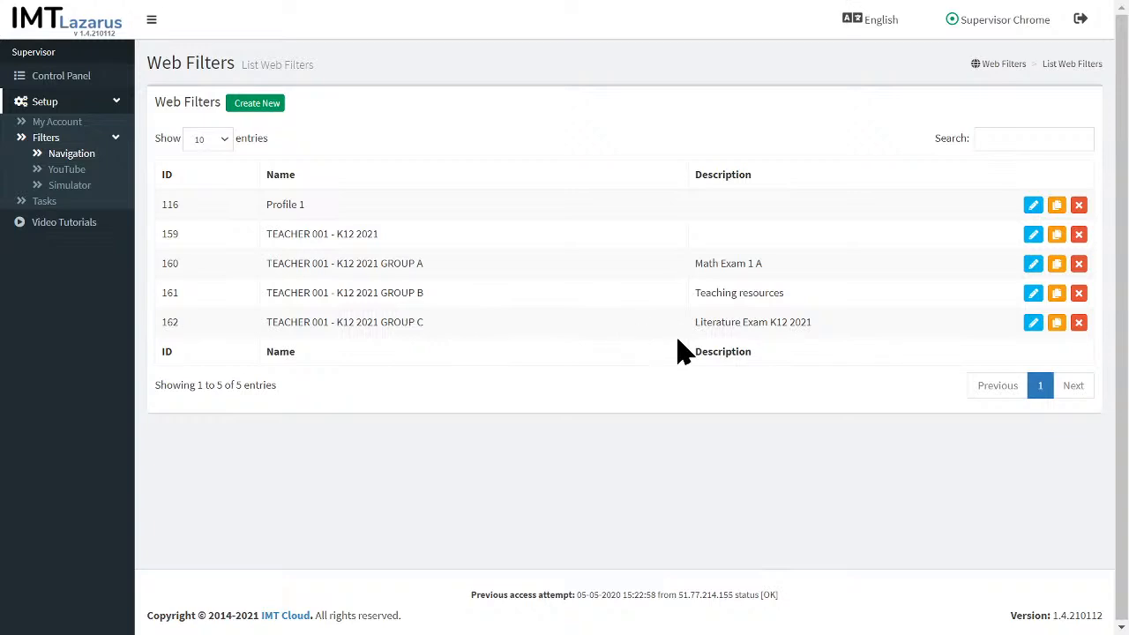
{"action": "left_click", "coordinate": [1032, 325]}
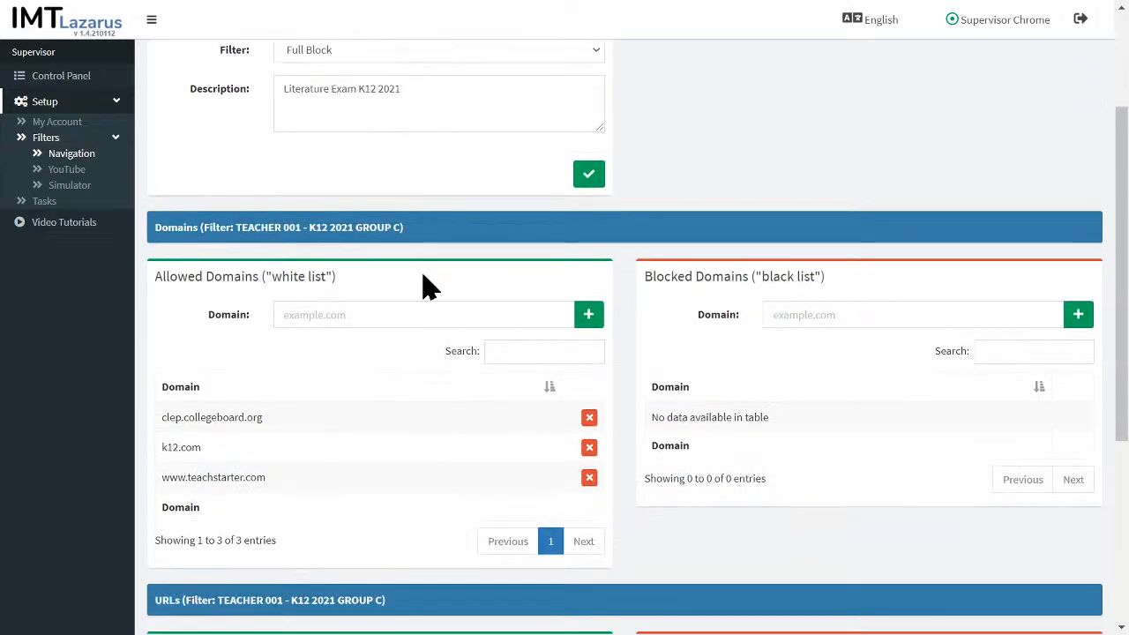
{"action": "scroll", "coordinate": [427, 286], "scroll_direction": "up", "scroll_amount": 2}
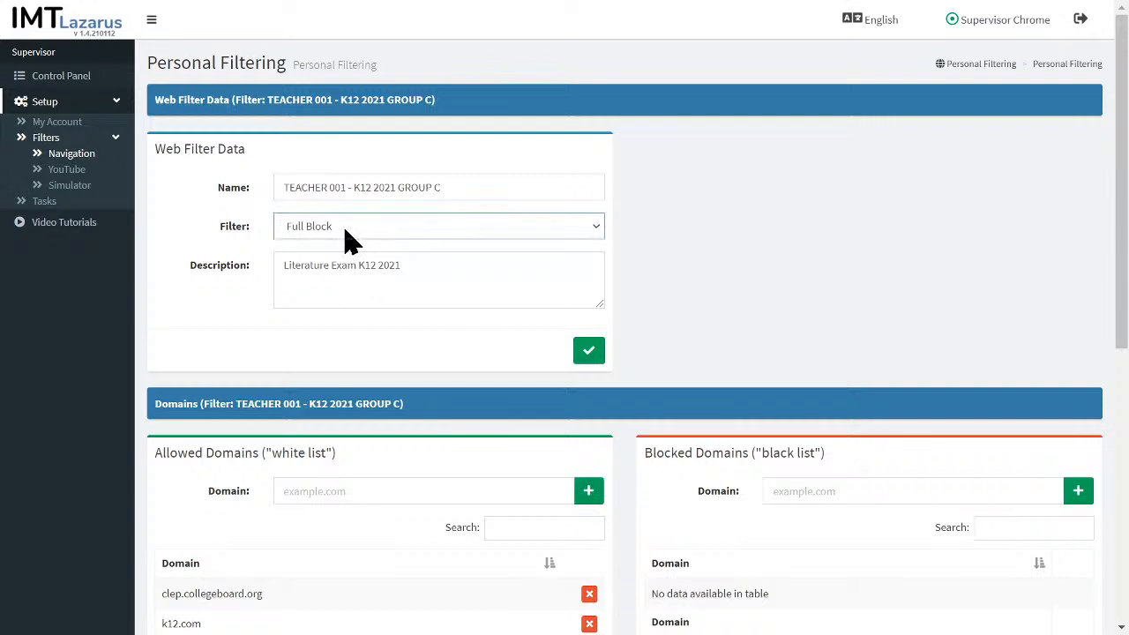
Switch the GROUP C filter mode to Full Unblock and review its allowed and blocked domain lists.
{"action": "key", "text": "Down"}
{"action": "scroll", "coordinate": [448, 315], "scroll_direction": "down", "scroll_amount": 3}
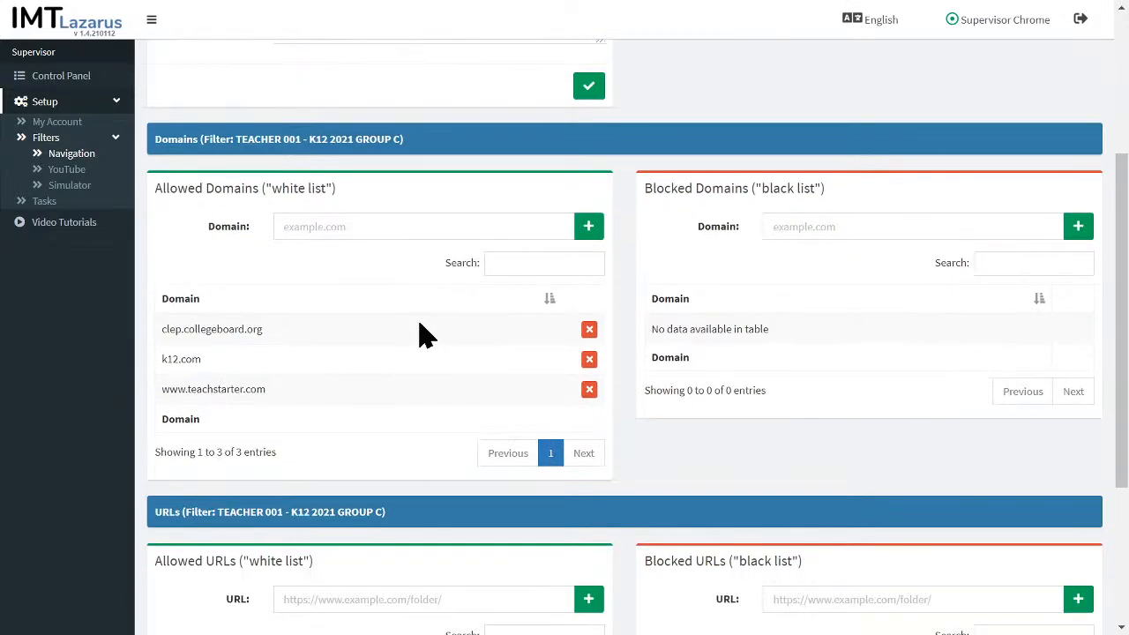
{"action": "scroll", "coordinate": [420, 335], "scroll_direction": "up", "scroll_amount": 2}
{"action": "scroll", "coordinate": [420, 335], "scroll_direction": "down", "scroll_amount": 2}
{"action": "scroll", "coordinate": [796, 297], "scroll_direction": "down", "scroll_amount": 3}
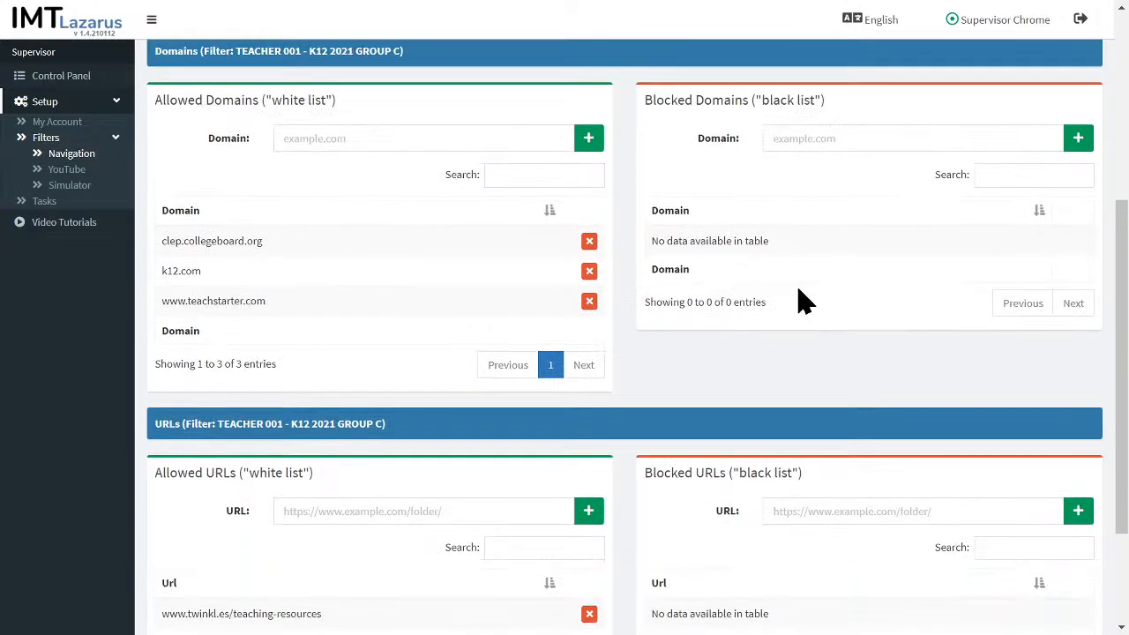
{"action": "scroll", "coordinate": [797, 307], "scroll_direction": "up", "scroll_amount": 2}
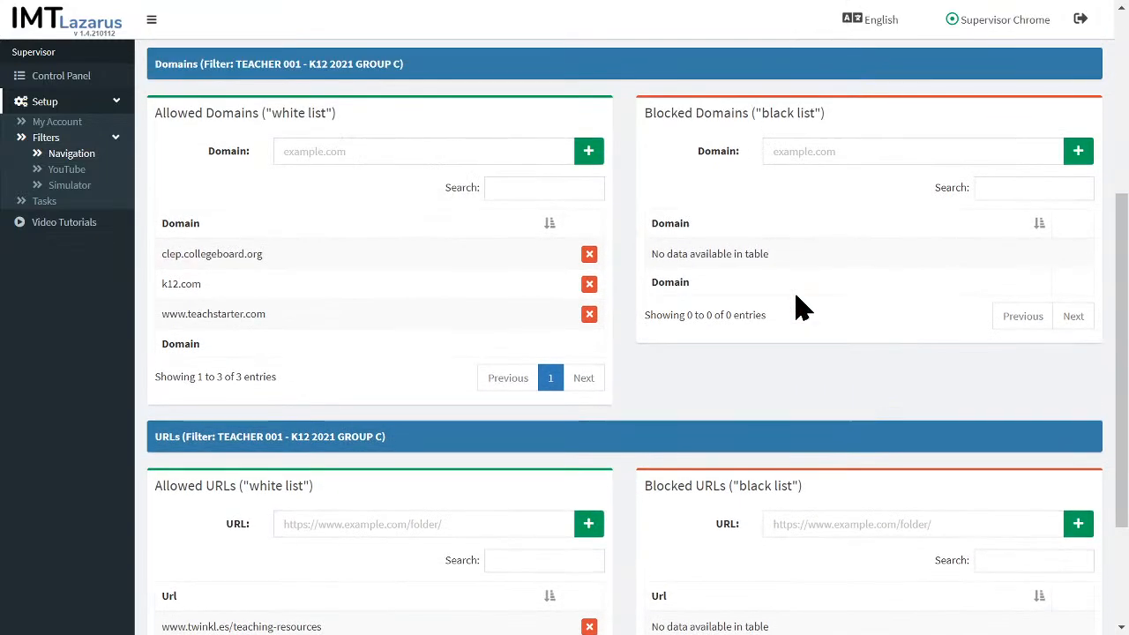
{"action": "scroll", "coordinate": [796, 306], "scroll_direction": "up", "scroll_amount": 2}
{"action": "scroll", "coordinate": [797, 304], "scroll_direction": "up", "scroll_amount": 2}
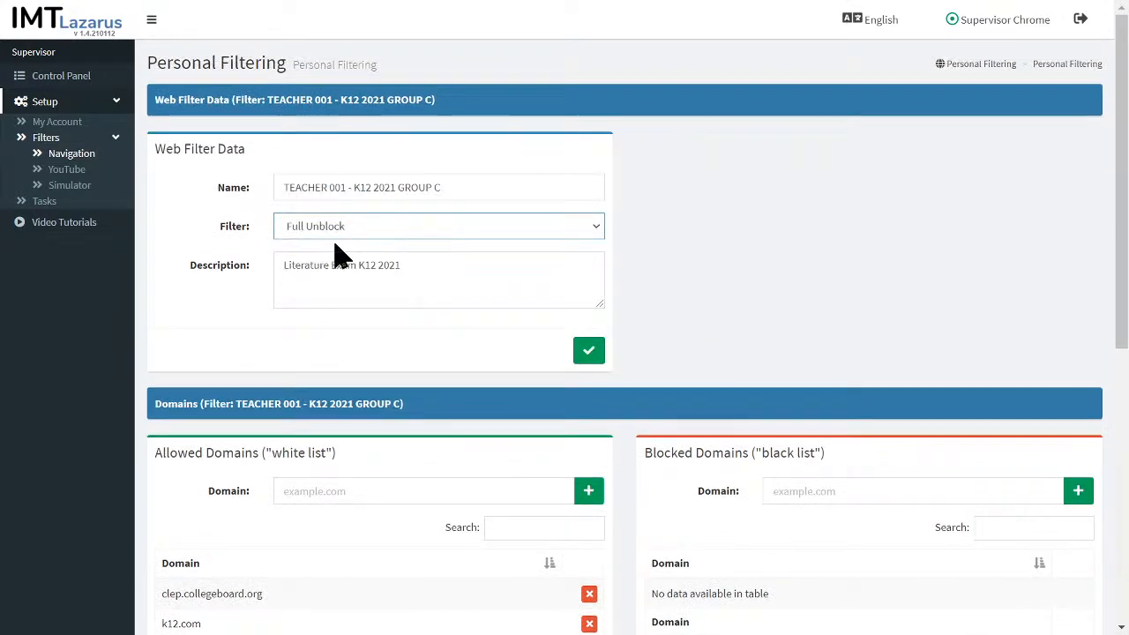
Set the GROUP C filter mode back to Full Block and review its allowed domains and URLs.
{"action": "left_click", "coordinate": [341, 278]}
{"action": "scroll", "coordinate": [502, 282], "scroll_direction": "down", "scroll_amount": 3}
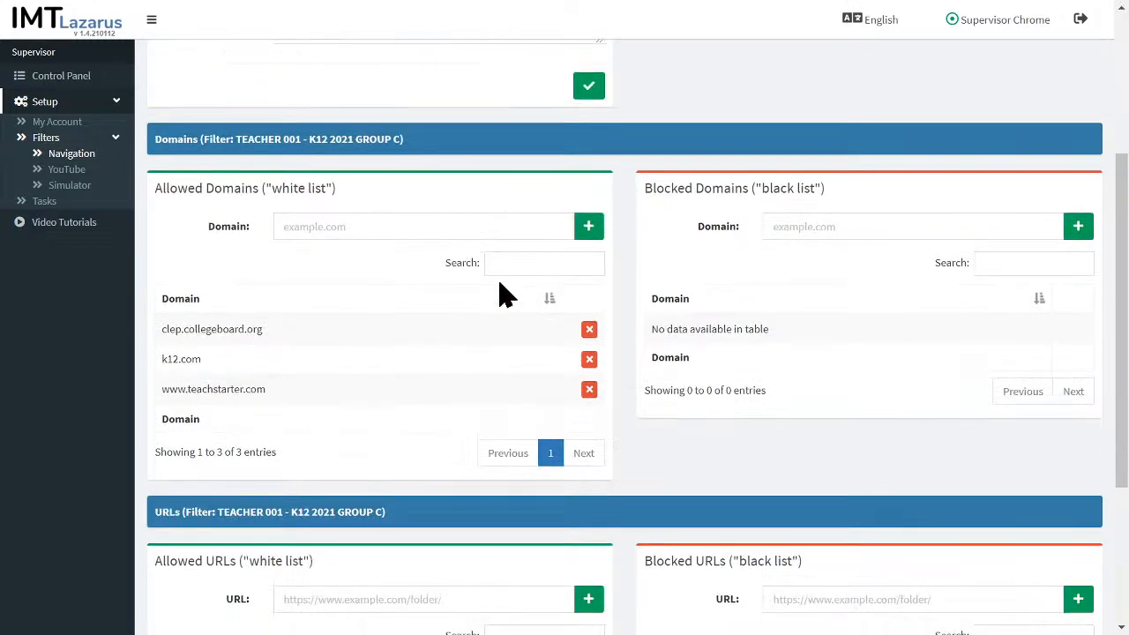
{"action": "scroll", "coordinate": [503, 296], "scroll_direction": "down", "scroll_amount": 1}
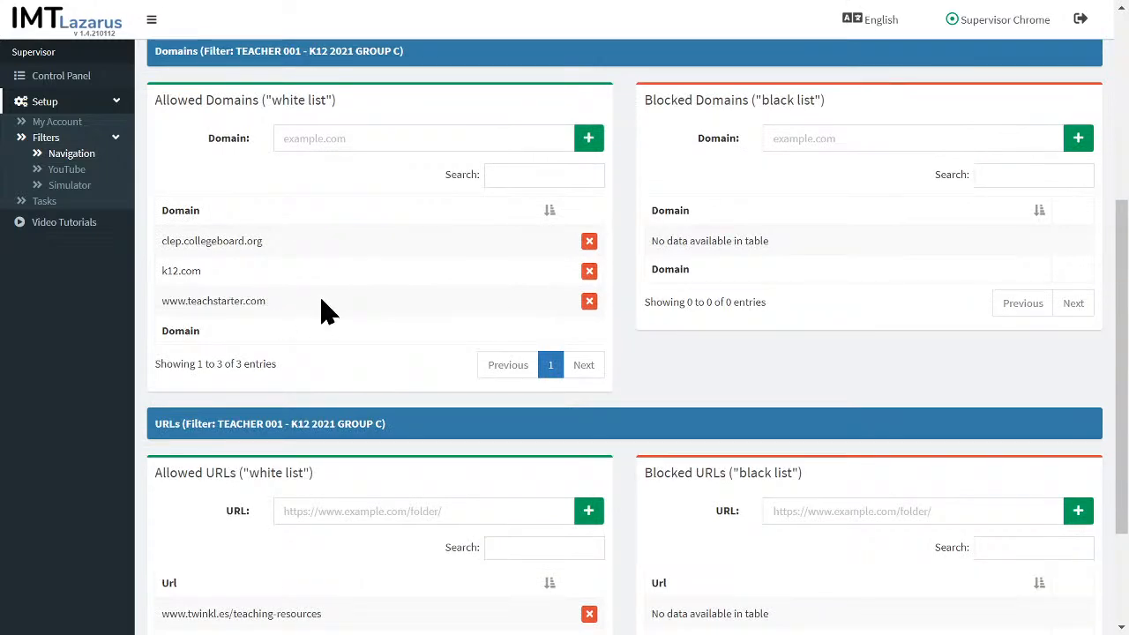
{"action": "scroll", "coordinate": [321, 309], "scroll_direction": "down", "scroll_amount": 1}
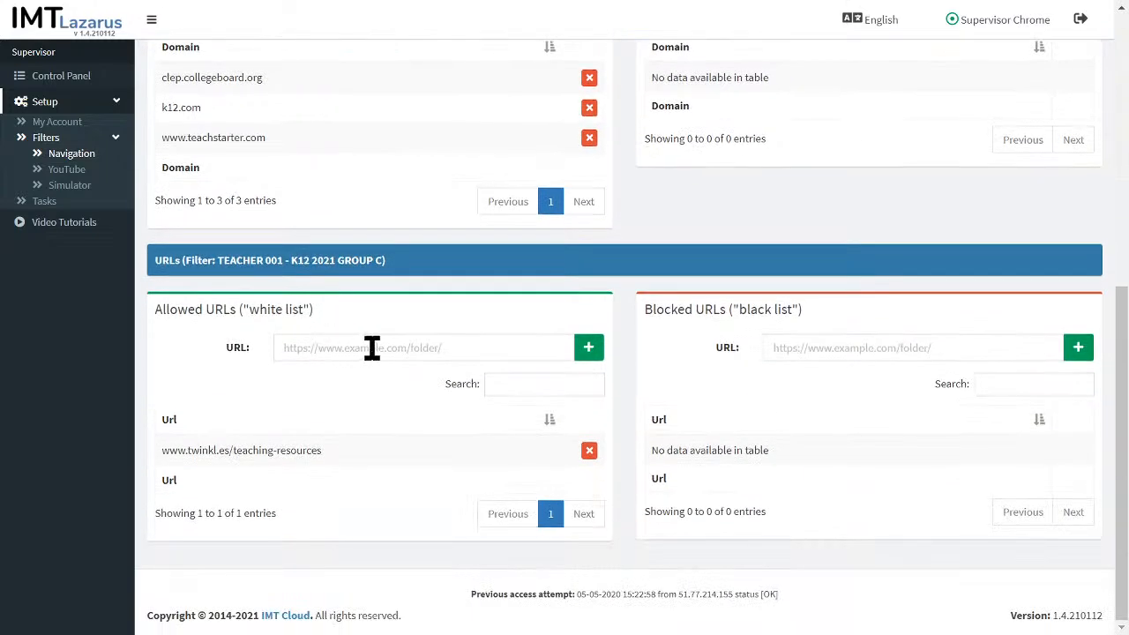
{"action": "scroll", "coordinate": [371, 348], "scroll_direction": "up", "scroll_amount": 2}
{"action": "scroll", "coordinate": [371, 348], "scroll_direction": "up", "scroll_amount": 3}
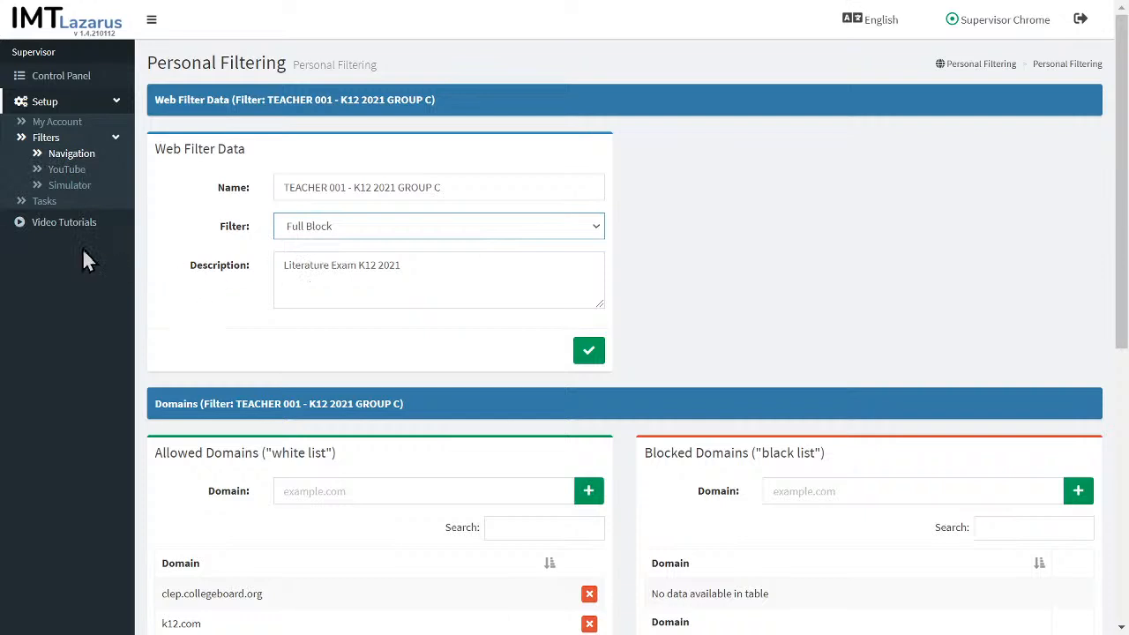
Open the Norte - A-Chrome group in the control panel and select all eight devices for the TEACHER 001 - K12 2021 GROUP C filter.
{"action": "left_click", "coordinate": [68, 79]}
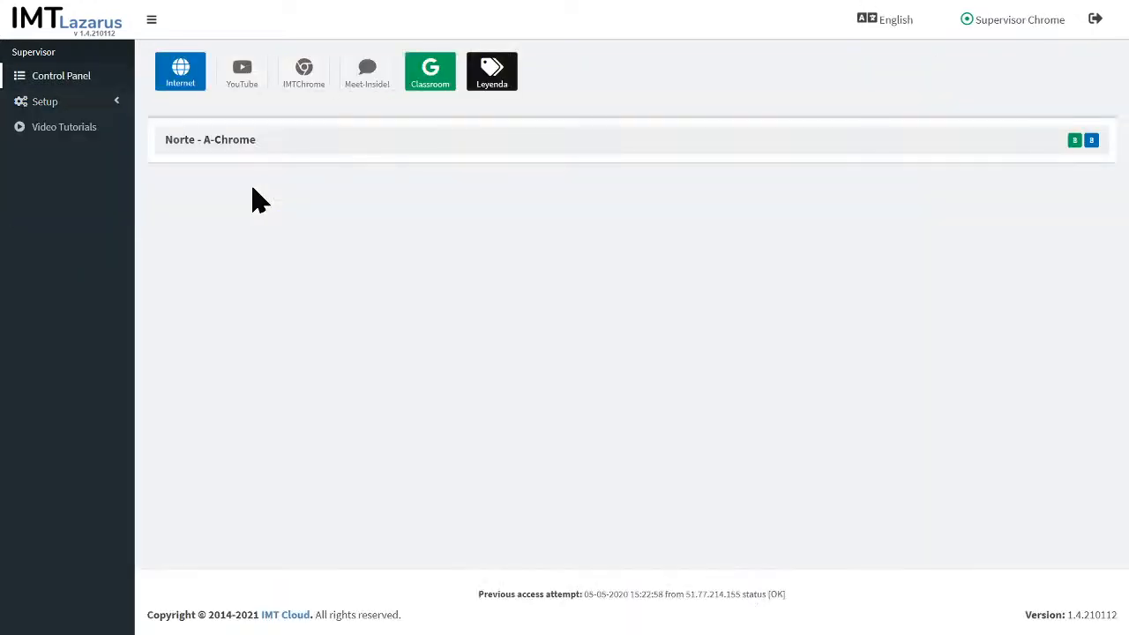
{"action": "left_click", "coordinate": [292, 150]}
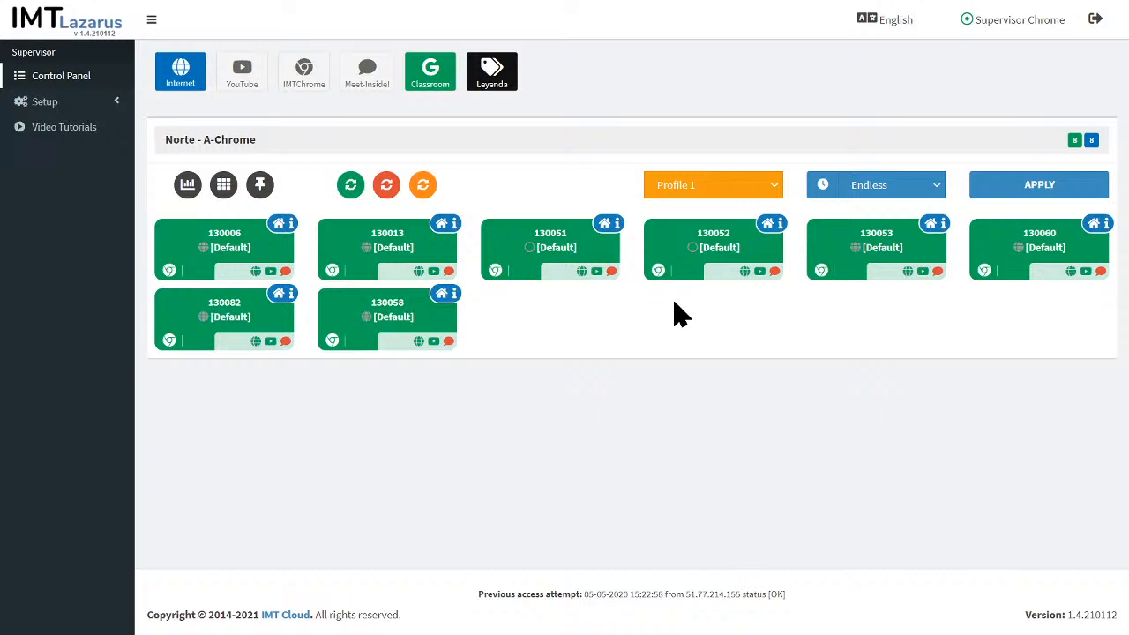
{"action": "left_click", "coordinate": [228, 254]}
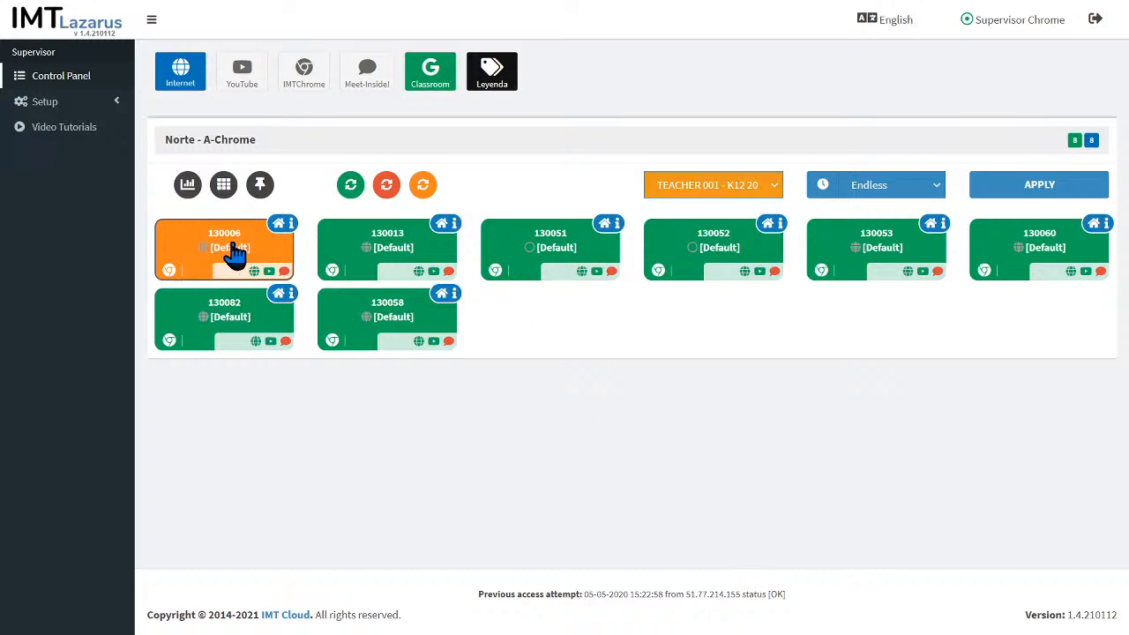
{"action": "double_click", "coordinate": [394, 251]}
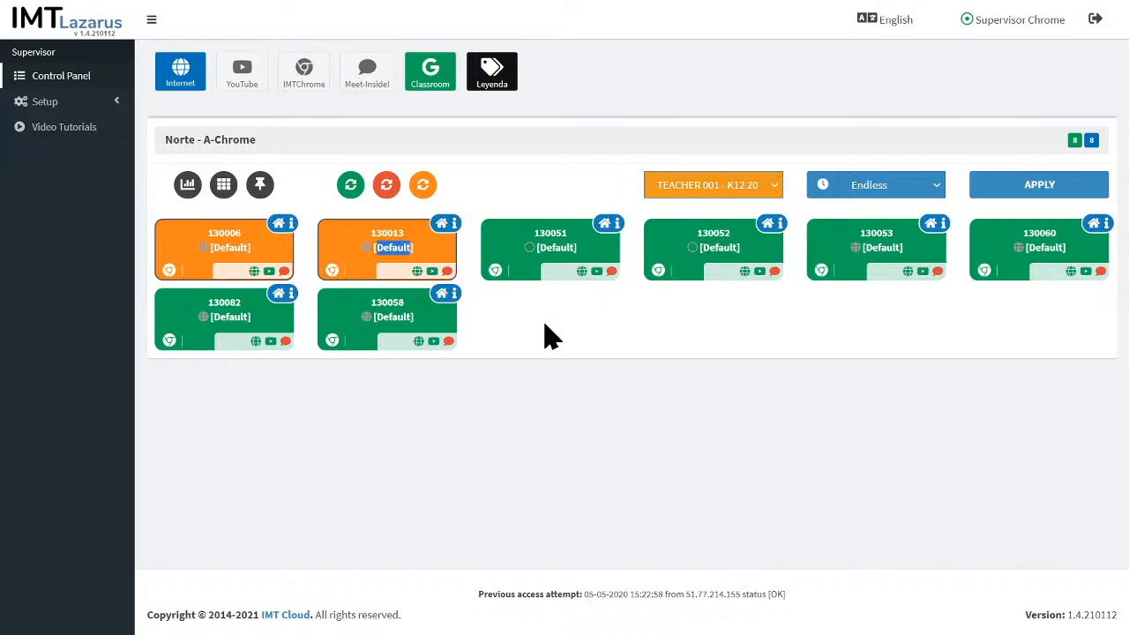
{"action": "double_click", "coordinate": [551, 236]}
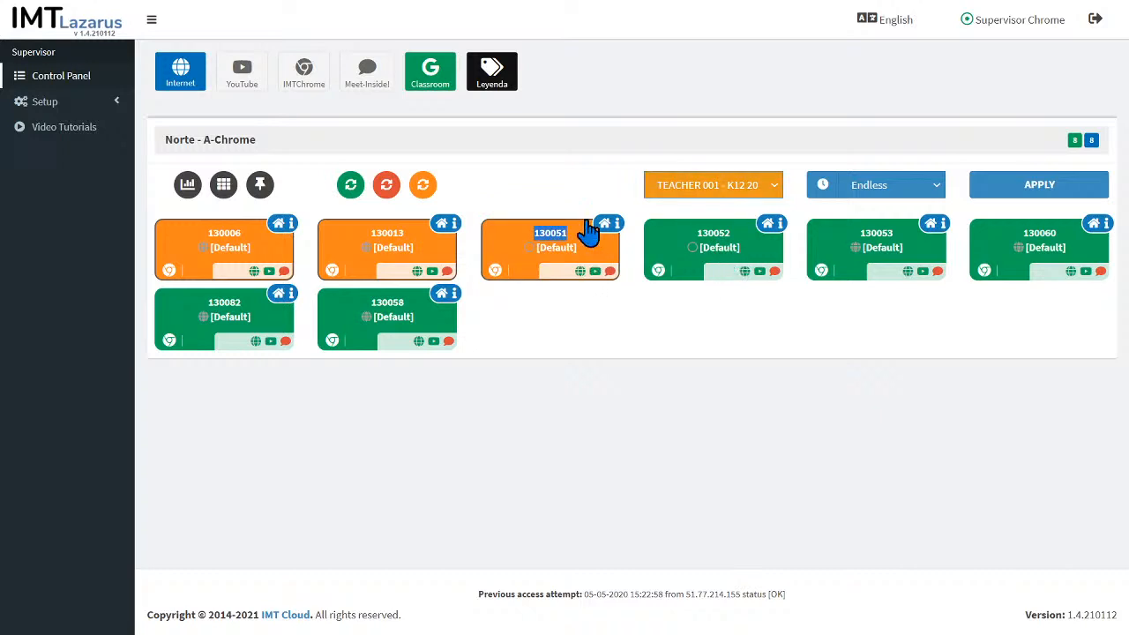
{"action": "left_click", "coordinate": [730, 255]}
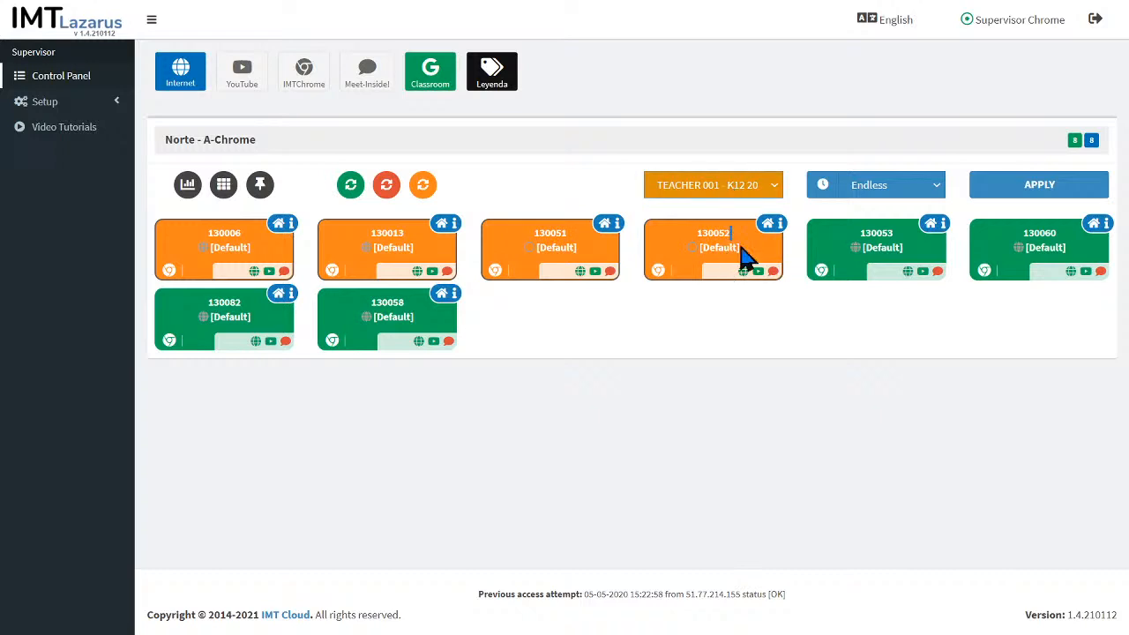
{"action": "double_click", "coordinate": [876, 250]}
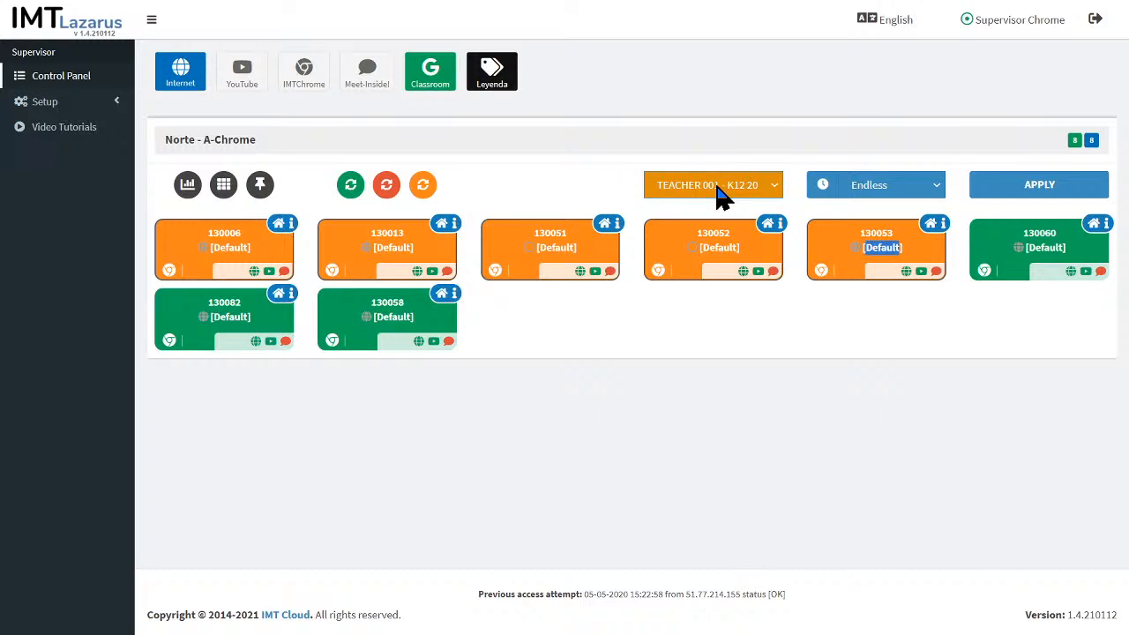
{"action": "left_click", "coordinate": [1025, 264]}
{"action": "left_click", "coordinate": [1024, 257]}
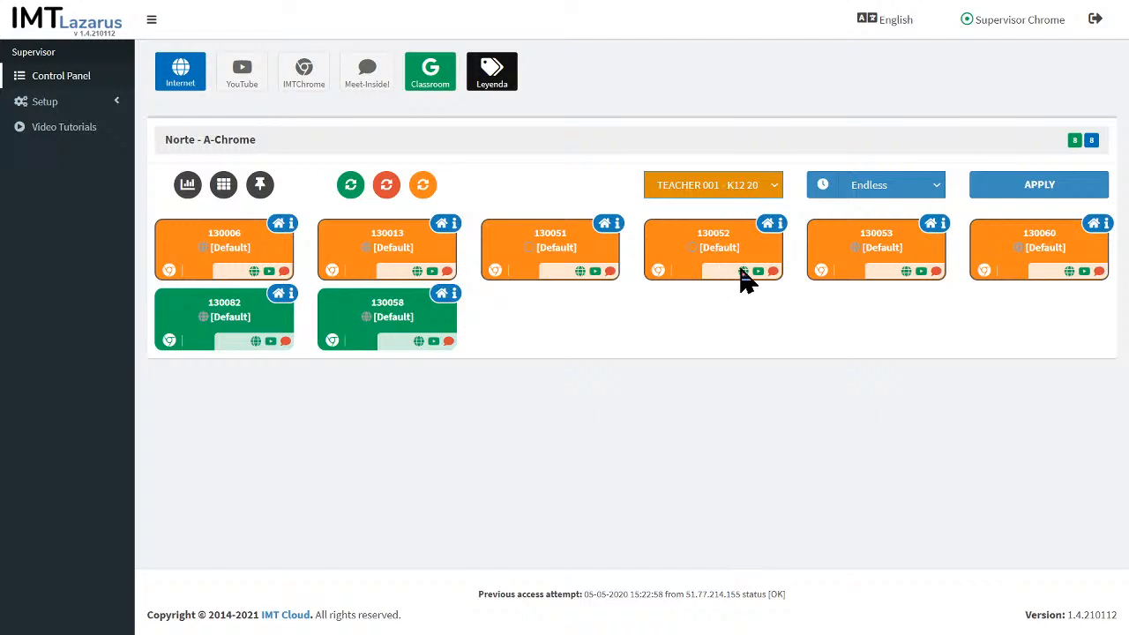
{"action": "left_click", "coordinate": [236, 324]}
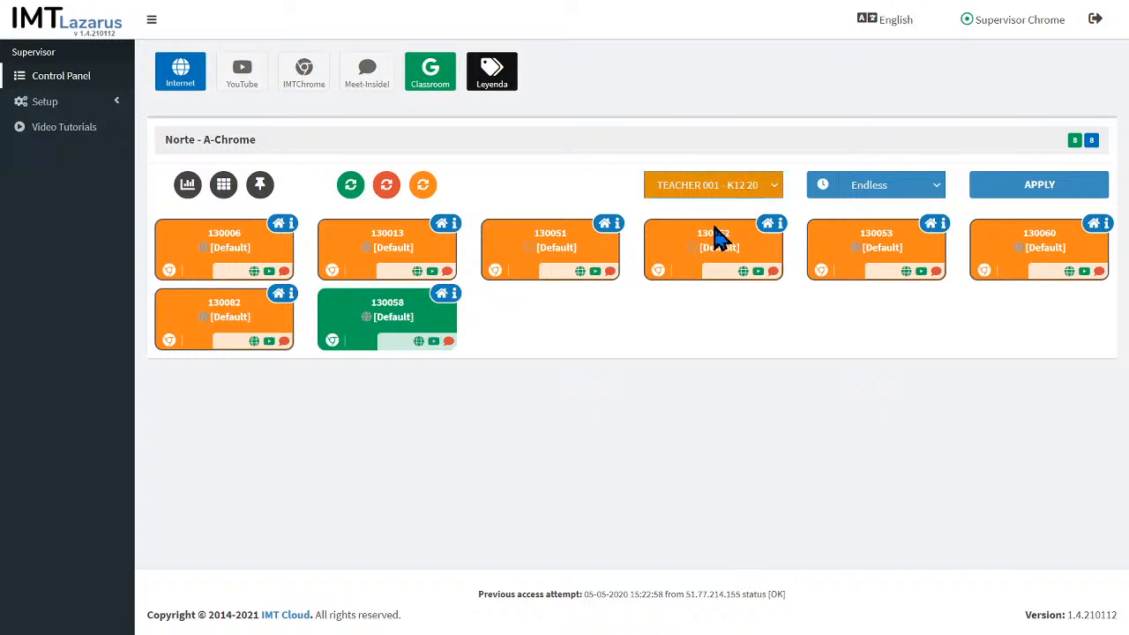
{"action": "double_click", "coordinate": [392, 317]}
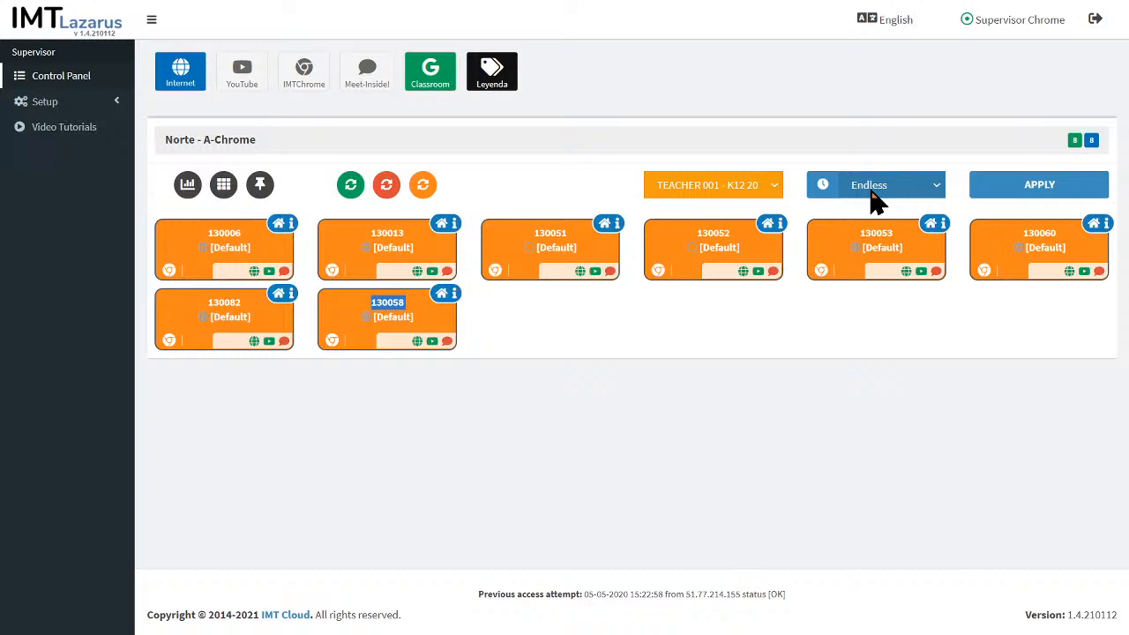
Set the filter duration to 45 Minutes and apply it to the selected devices.
{"action": "left_click", "coordinate": [882, 284]}
{"action": "left_click", "coordinate": [1031, 188]}
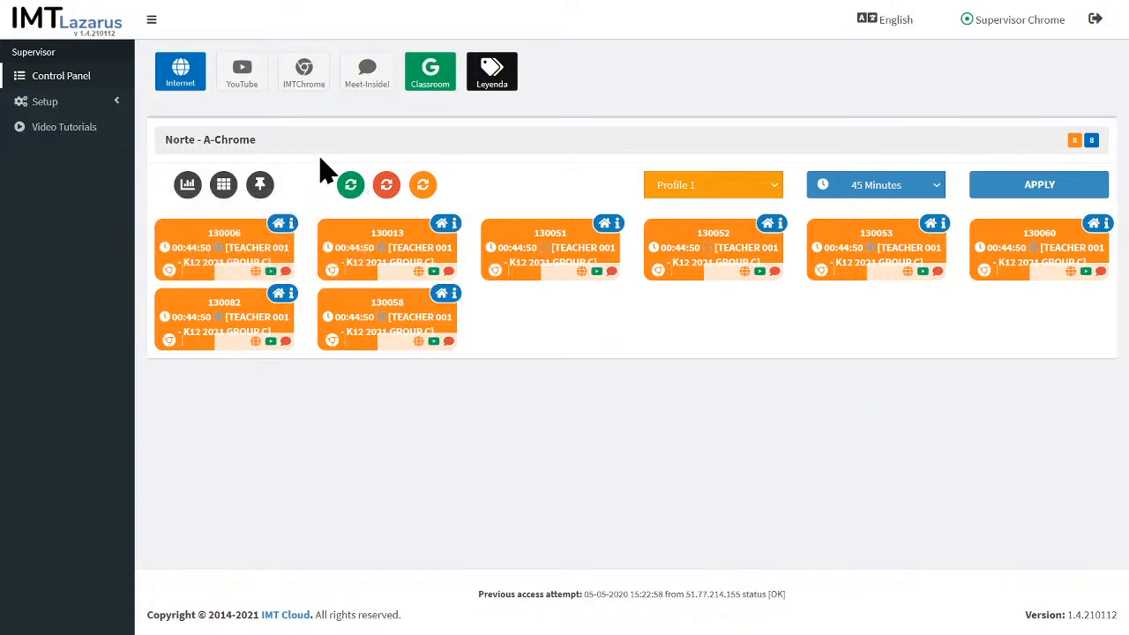
Mark all eight devices of the Norte - A-Chrome group with the green state.
{"action": "mouse_move", "coordinate": [335, 278]}
{"action": "left_click", "coordinate": [350, 185]}
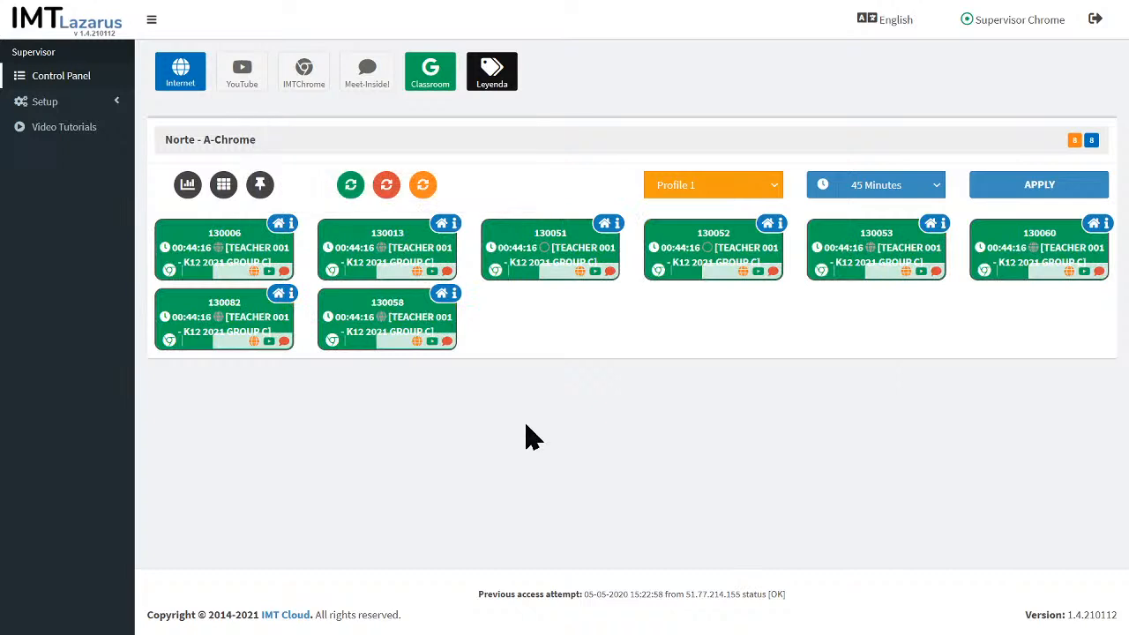